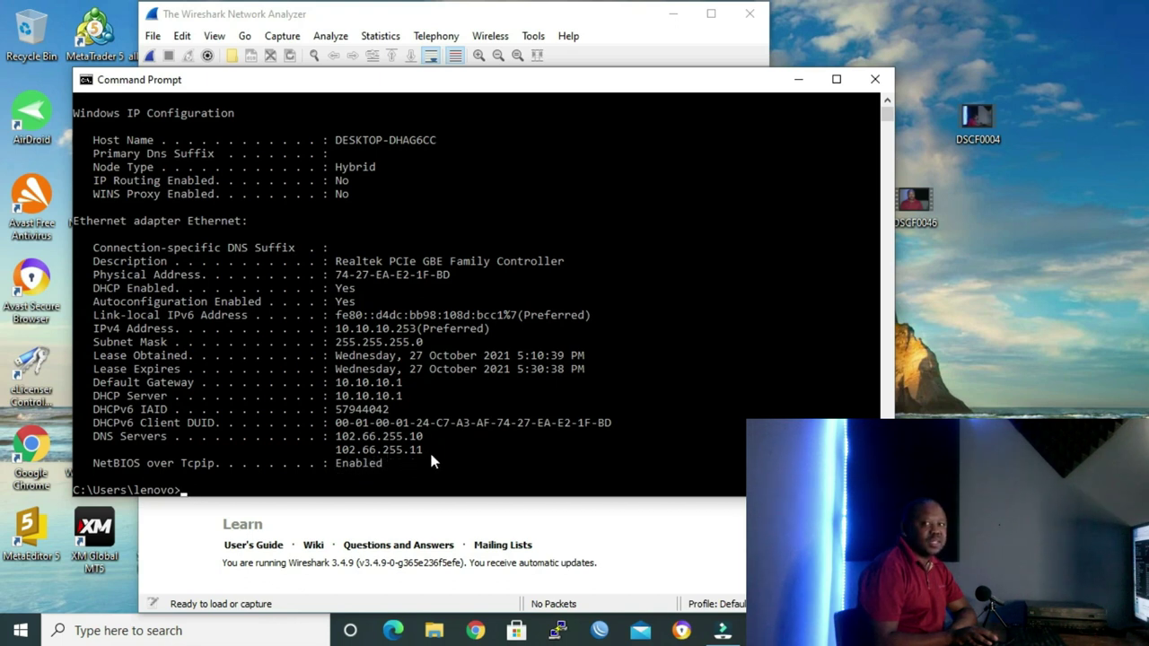
- Minimize Command Prompt and start a live Wireshark capture on the Ethernet interface
left_click(808, 82)
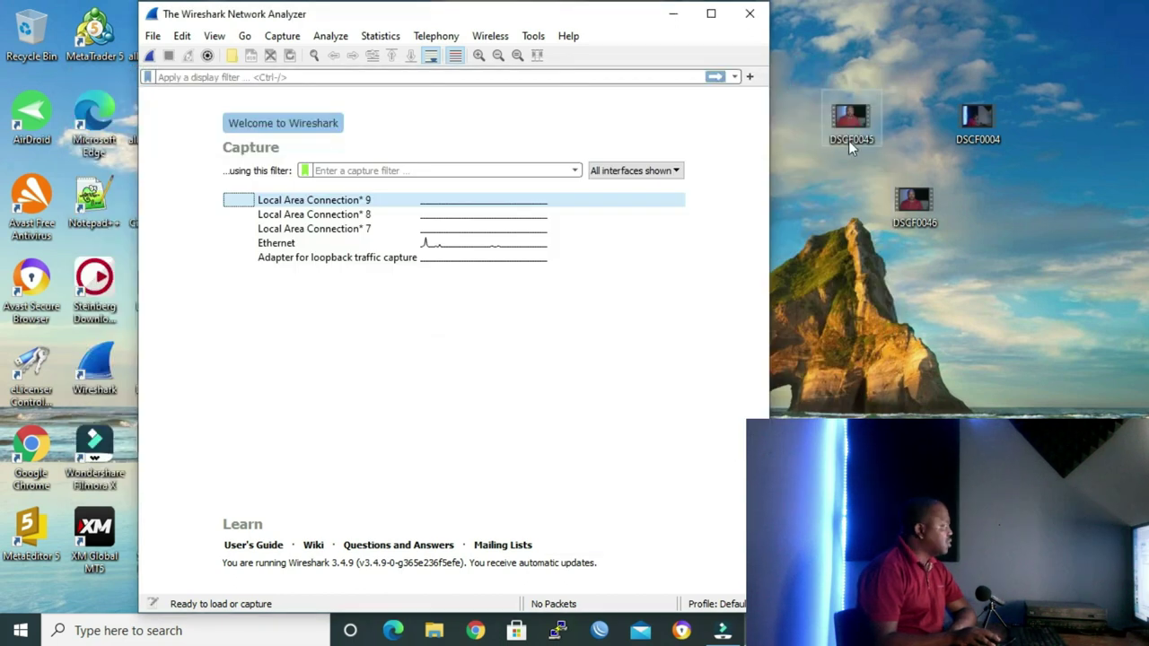
mouse_move(251, 244)
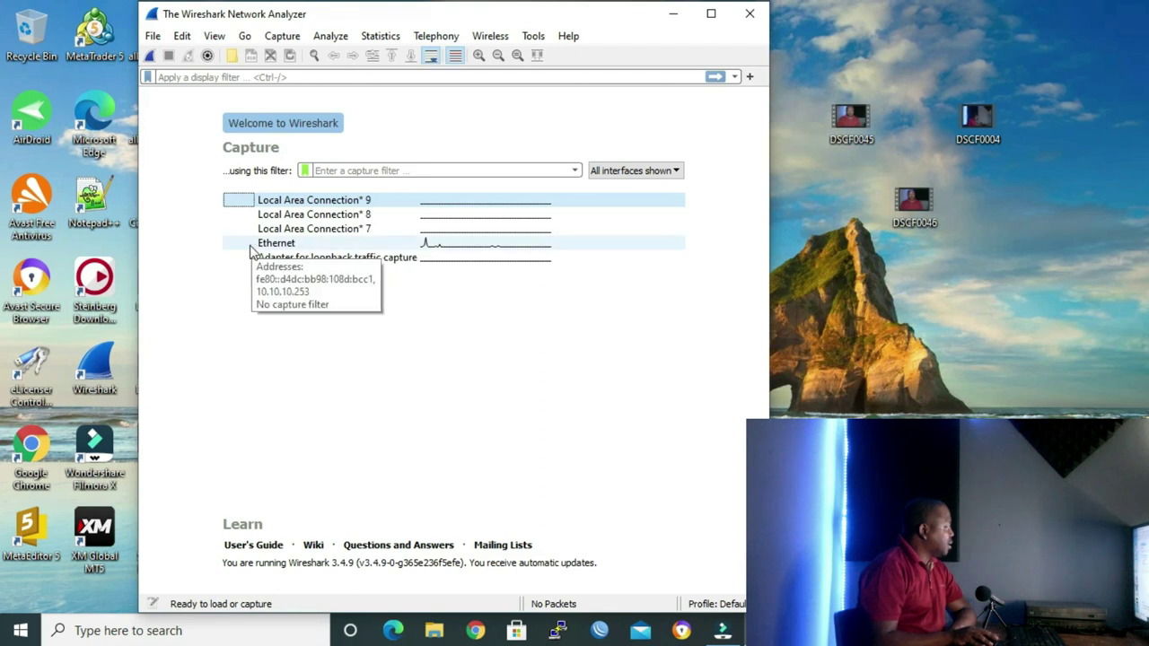
double_click(321, 244)
- Switch to Command Prompt and release the current IP address with ipconfig /release
key("alt+Tab")
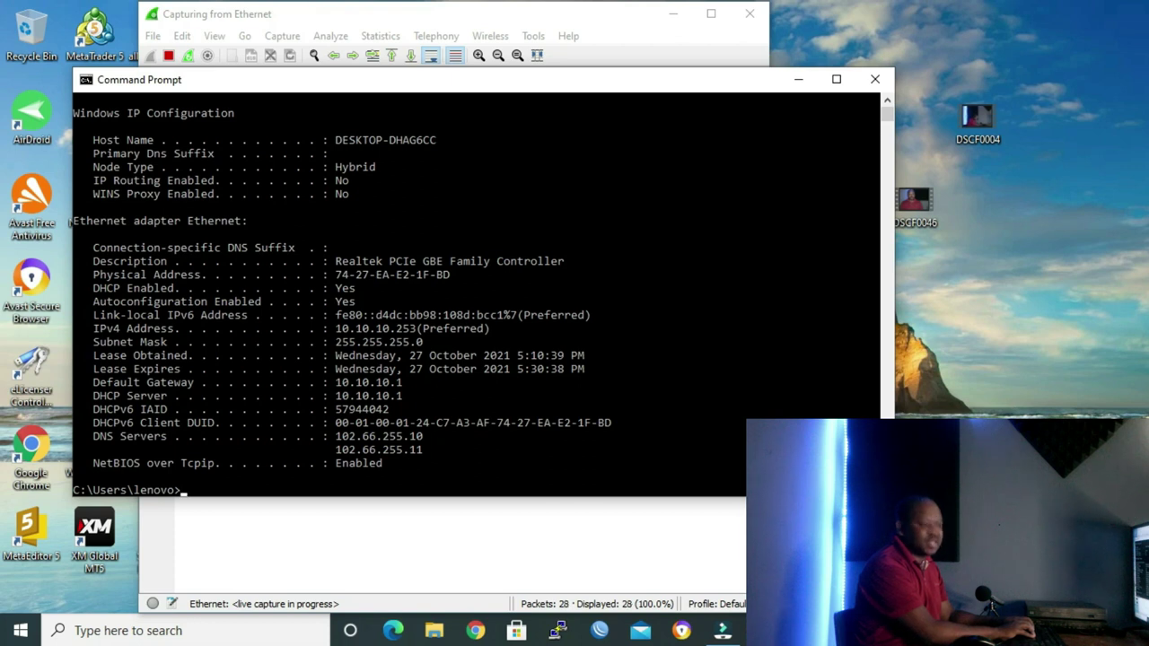
type("ipconfig /release")
key("Return")
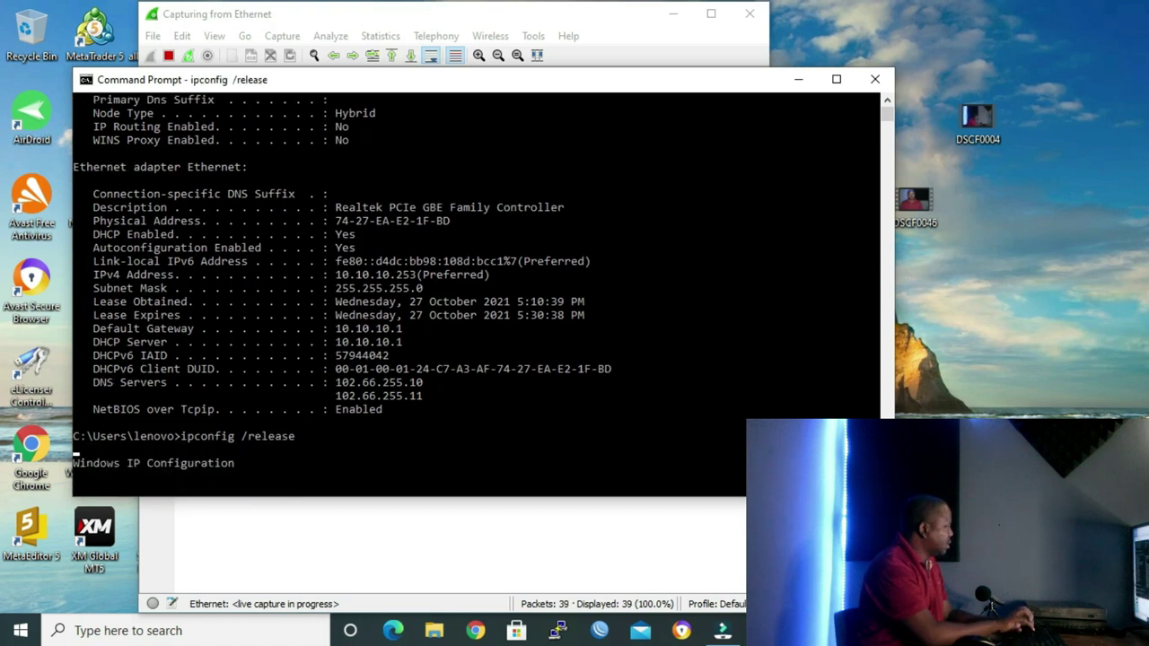
- Return to Wireshark, stop the Ethernet capture and filter the captured packets by dhcp
left_click(801, 81)
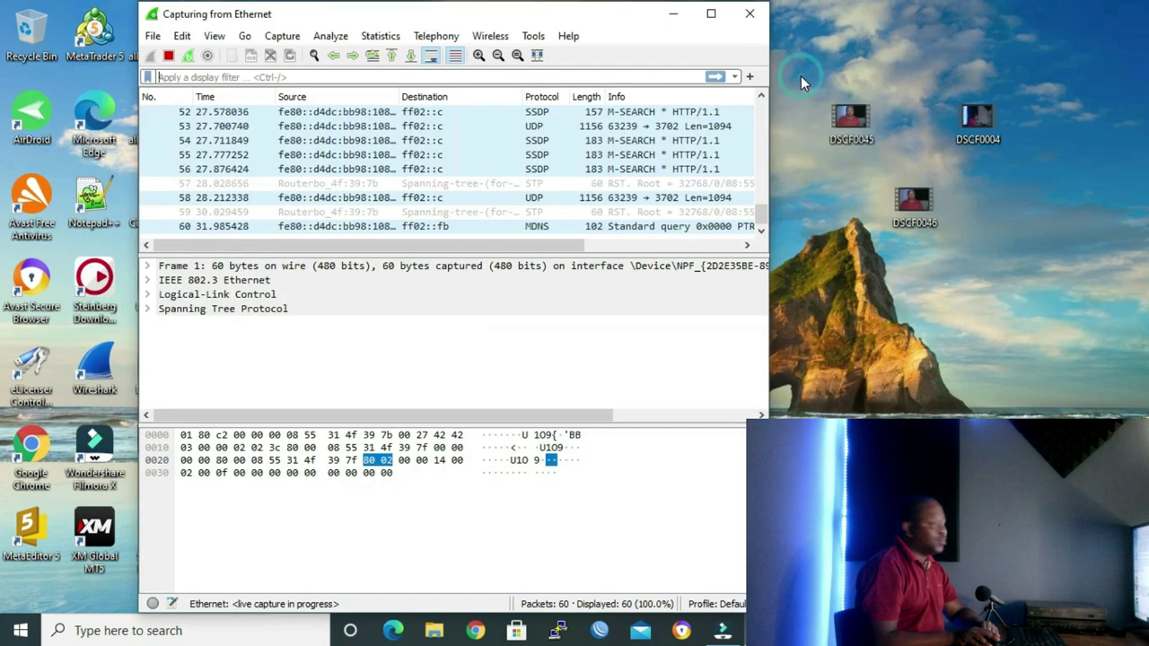
left_click(168, 55)
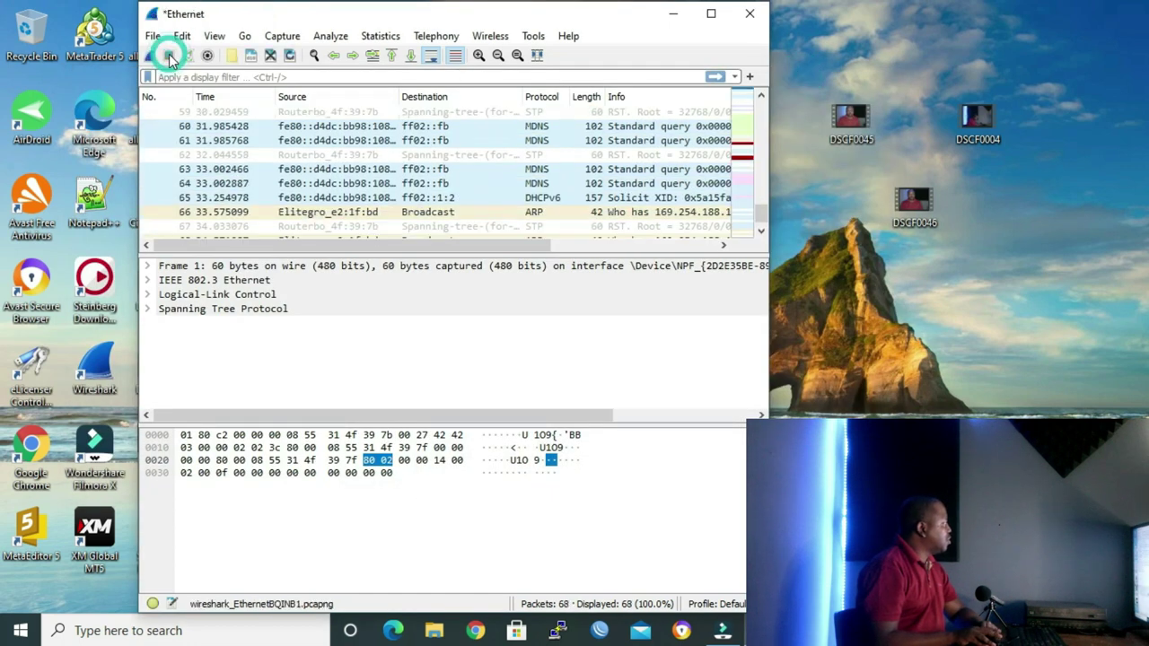
left_click(244, 77)
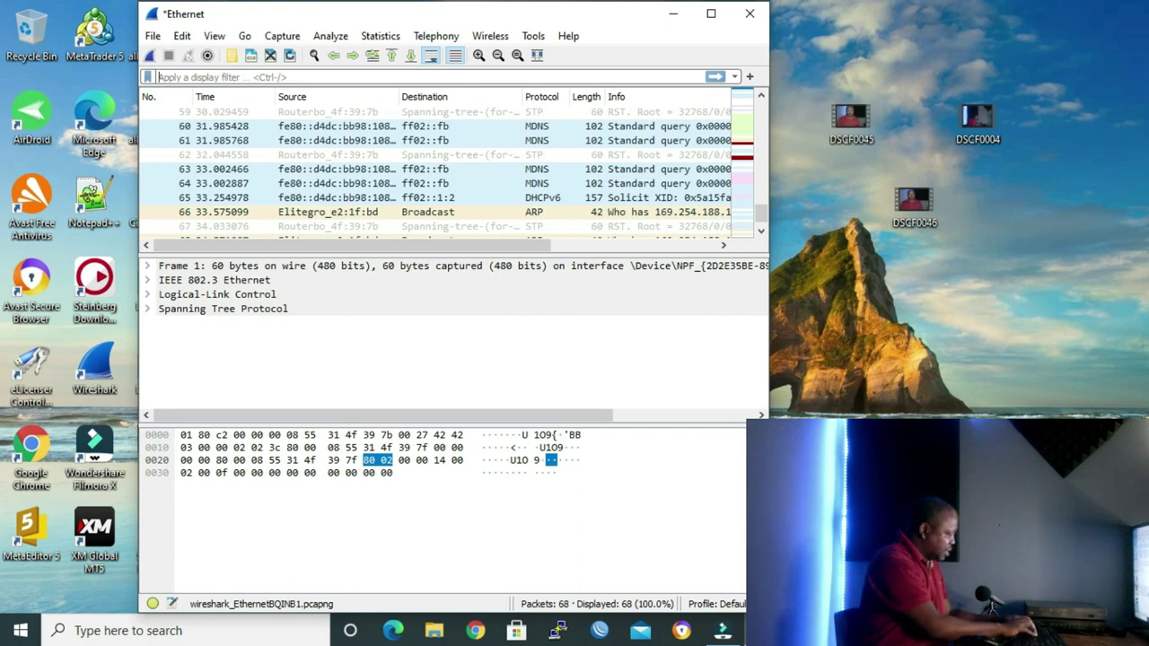
type("d")
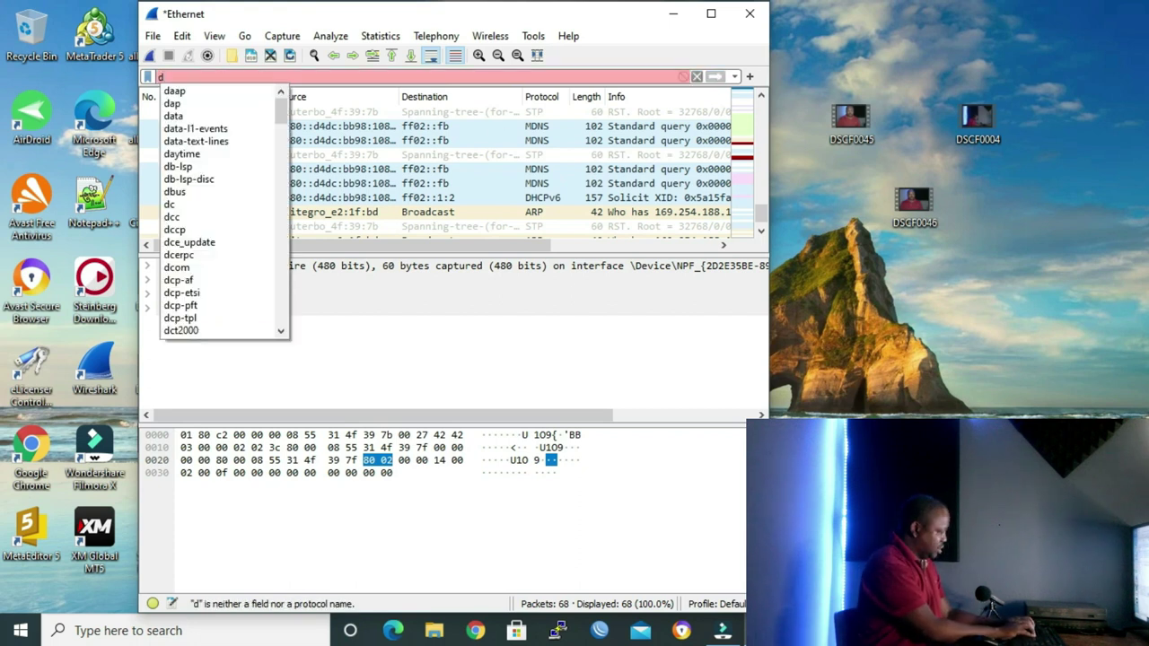
type("hcp")
key("Return")
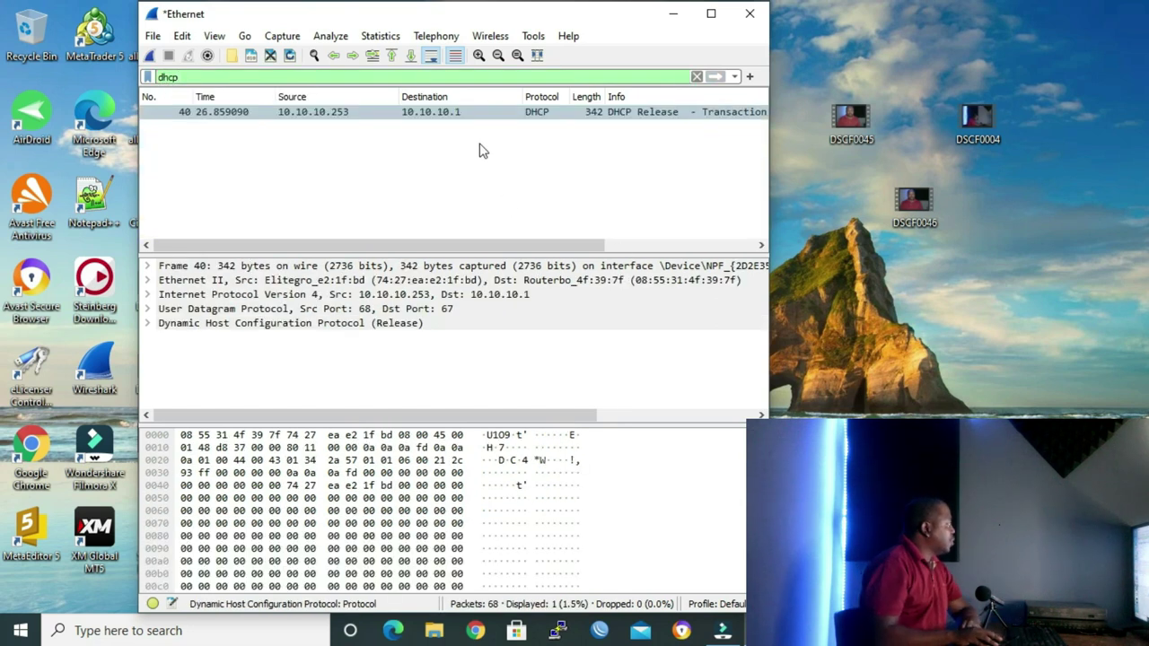
- Examine the DHCP Release packet's UDP ports and DHCP fields, and check the release output in Command Prompt
left_click(662, 116)
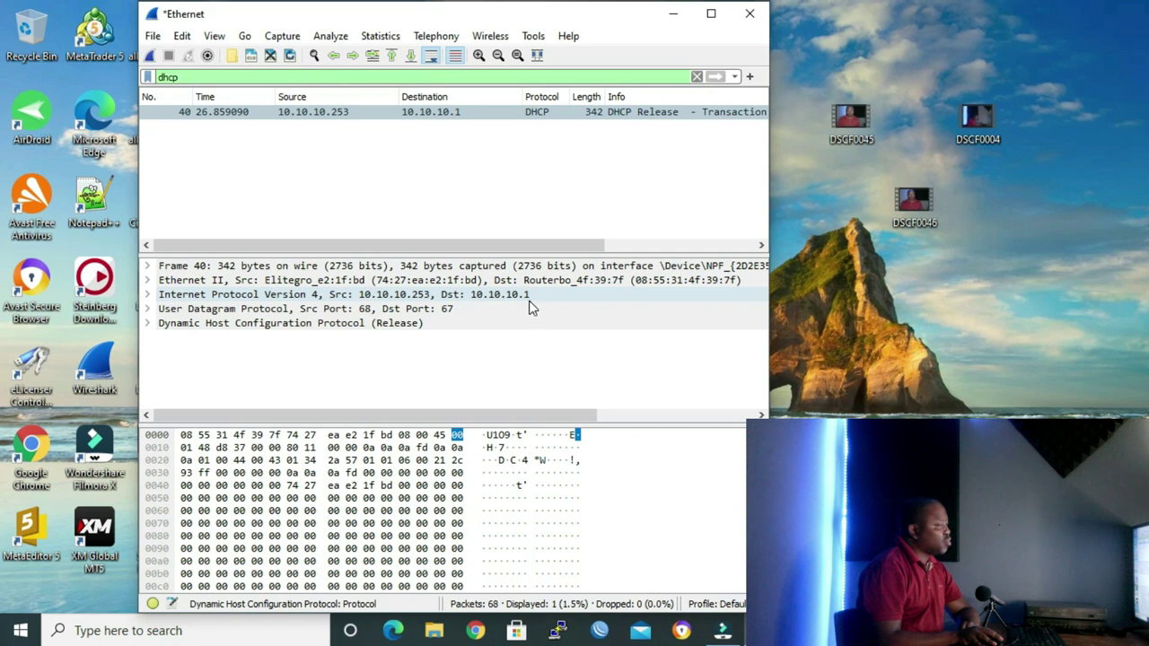
double_click(441, 308)
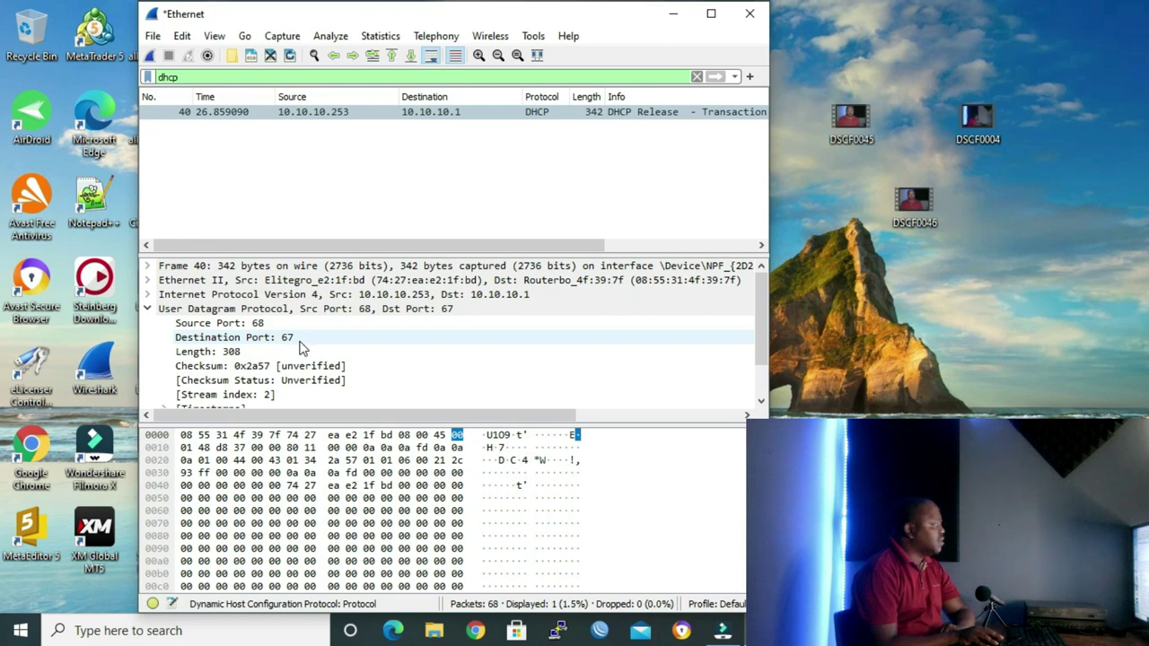
scroll(215, 378, "down", 1)
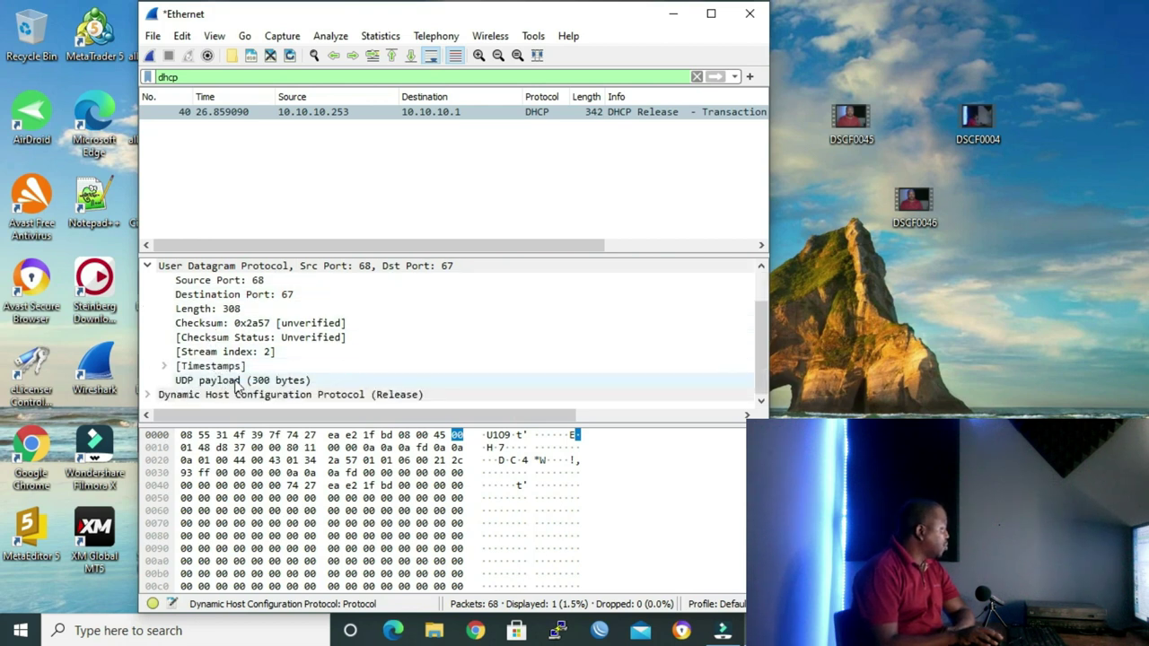
scroll(239, 390, "down", 3)
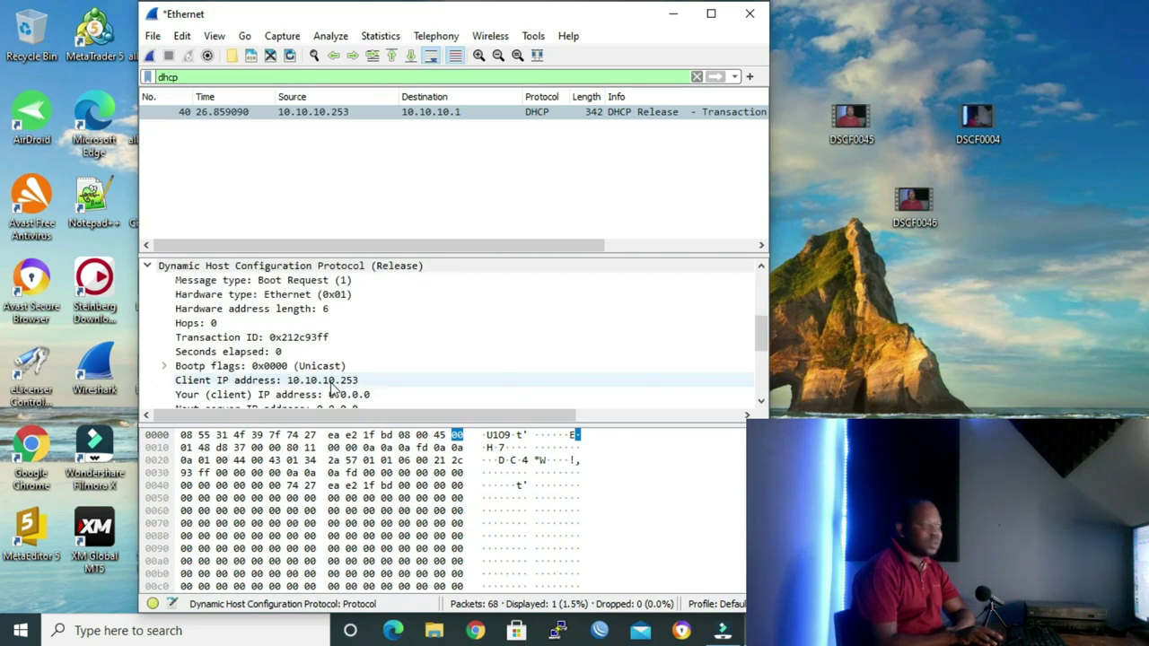
scroll(400, 388, "down", 1)
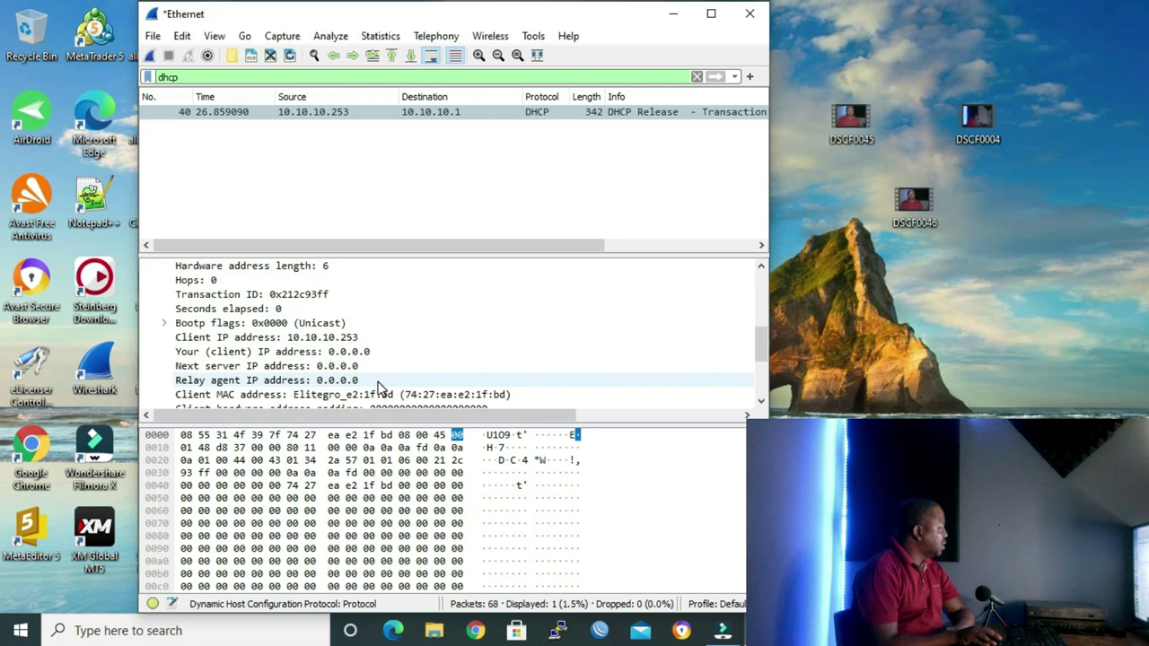
scroll(384, 387, "down", 3)
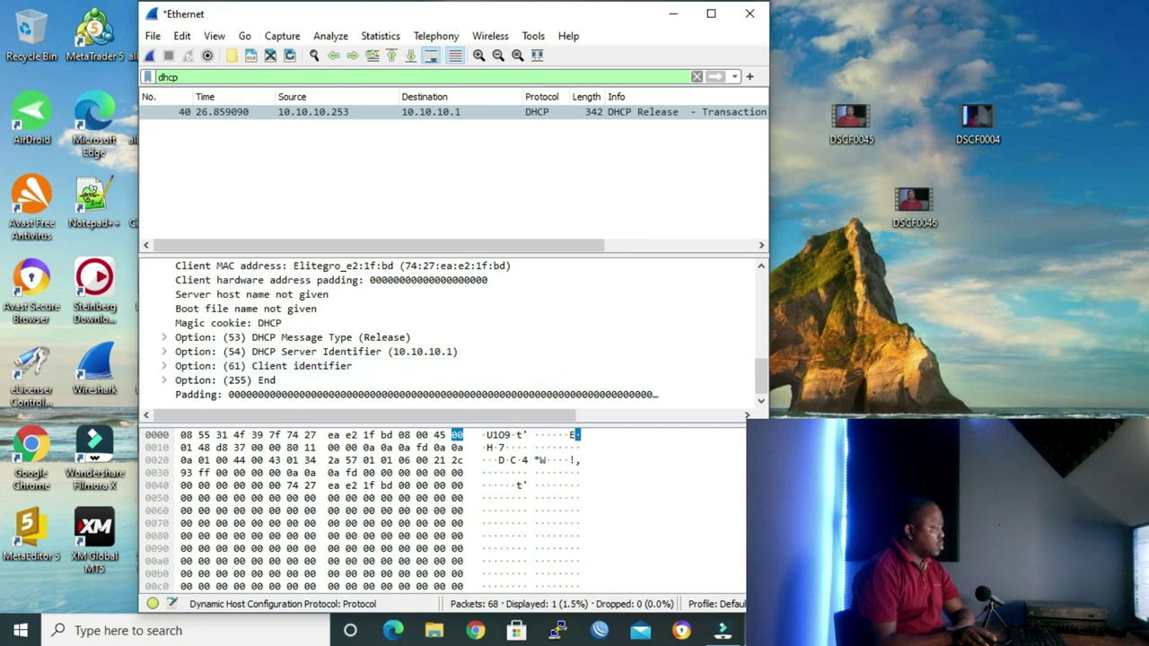
key("alt+Tab")
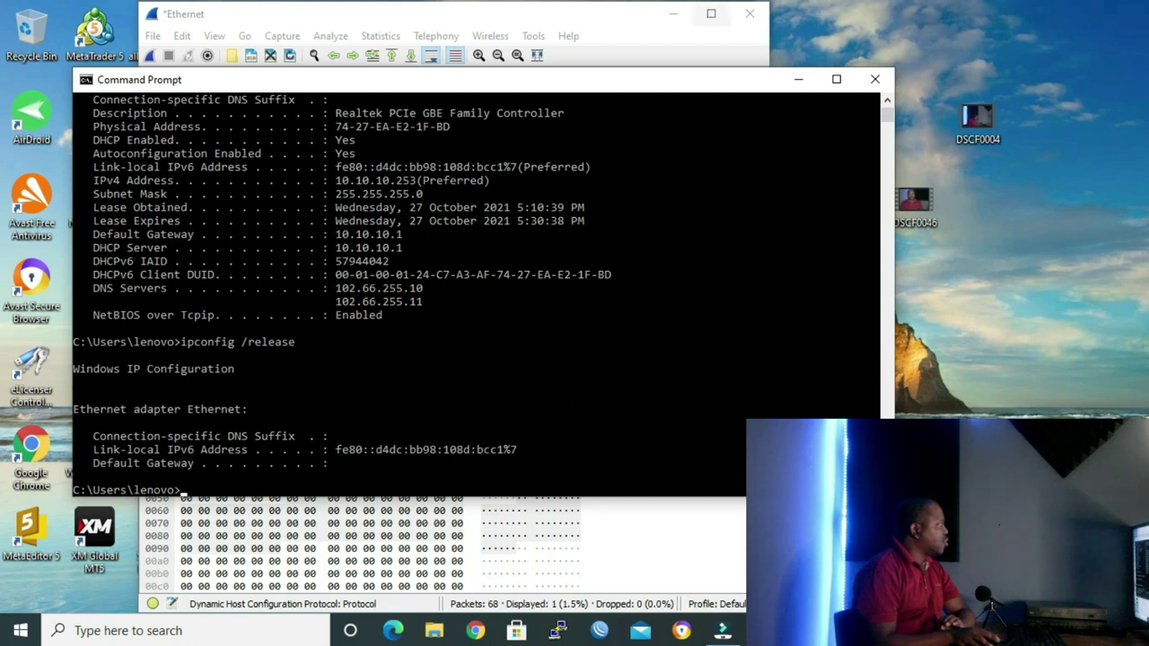
left_click(654, 55)
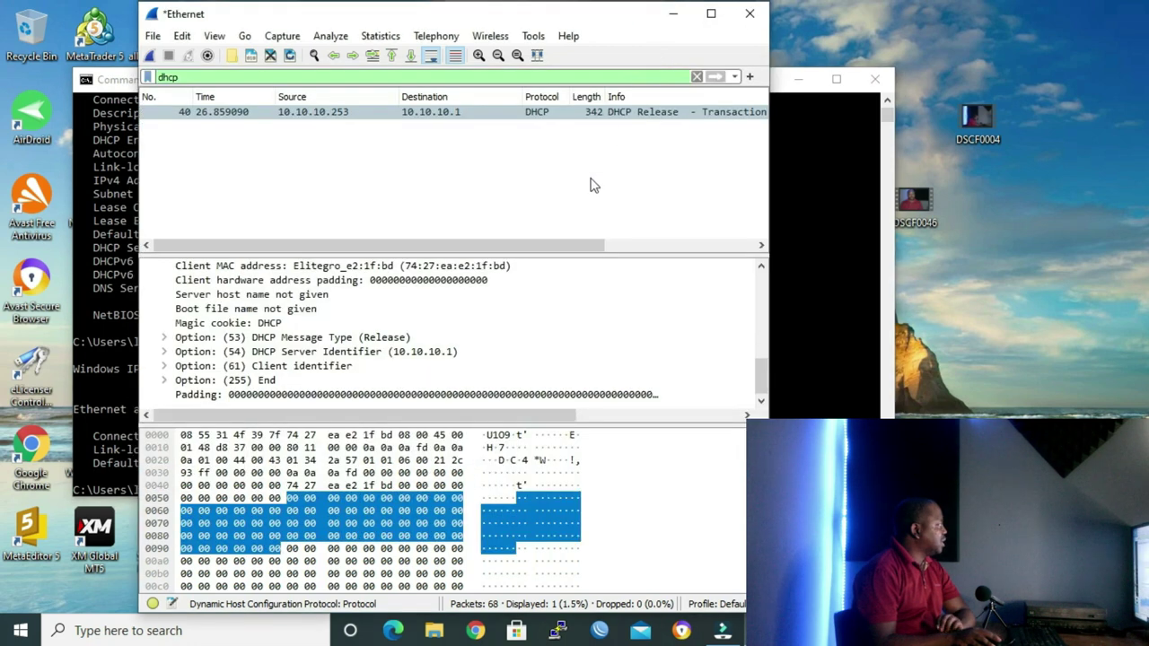
- Start a new Ethernet capture without saving the old packets, and run ipconfig /renew in Command Prompt
left_click(149, 54)
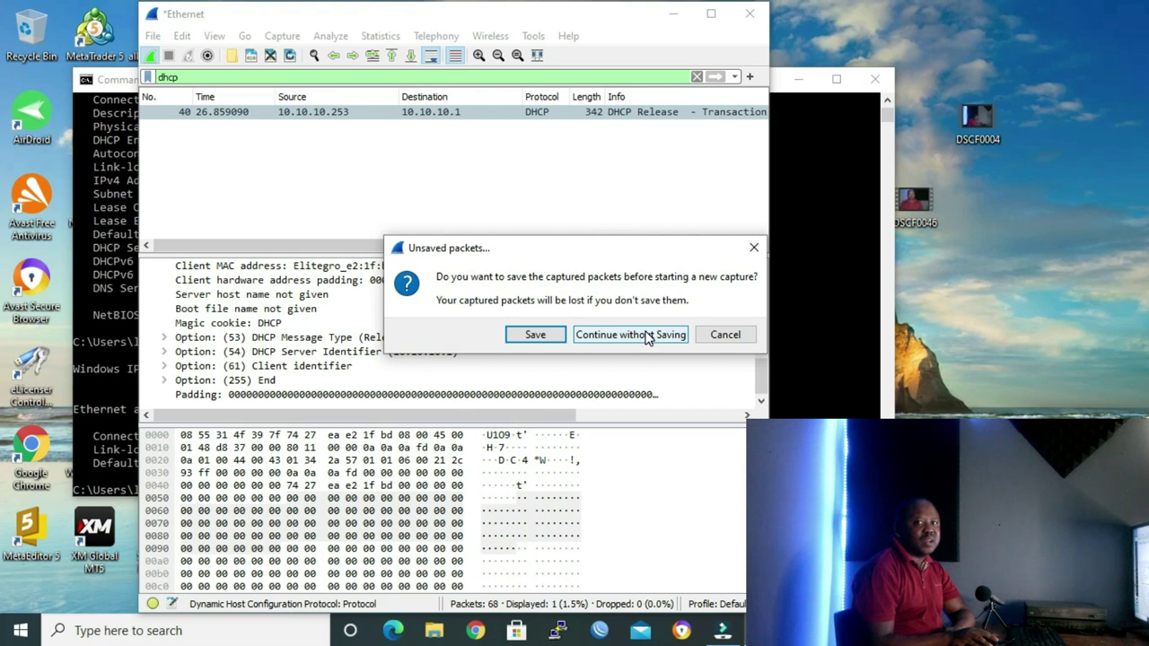
left_click(641, 334)
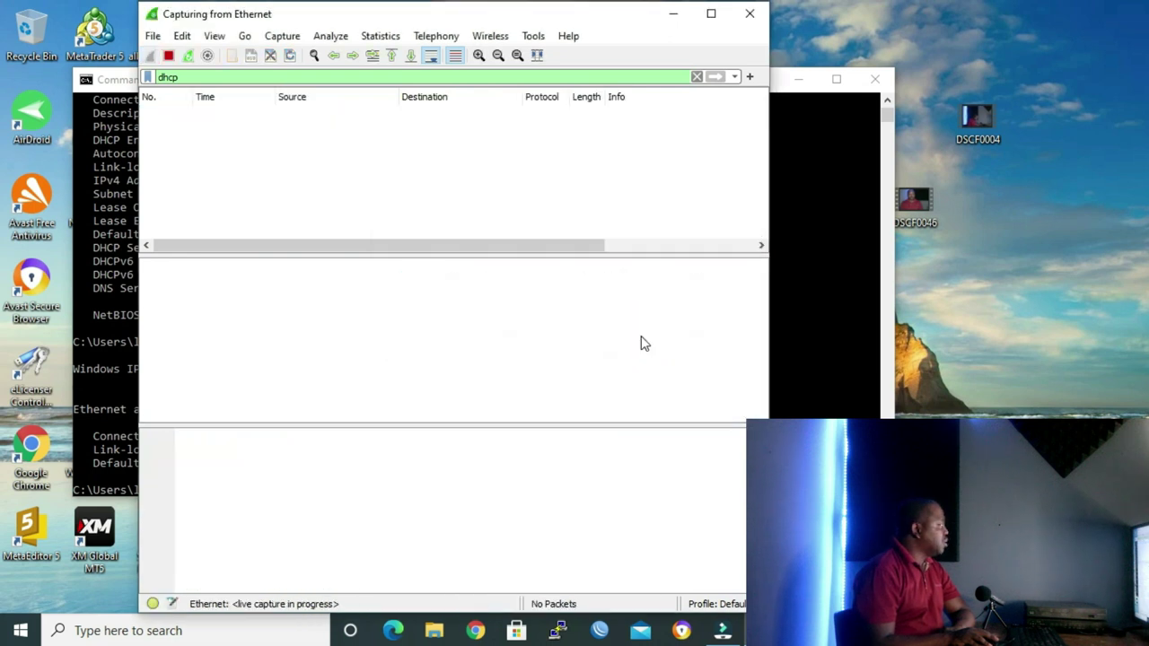
left_click(852, 365)
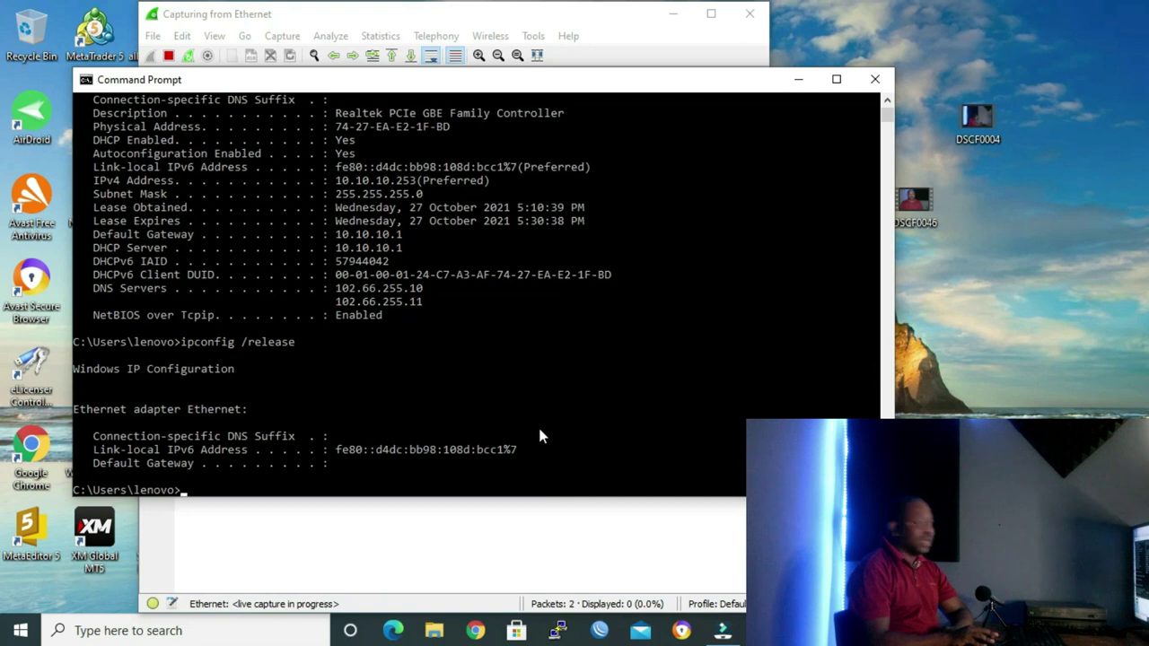
scroll(476, 296, "down", 1)
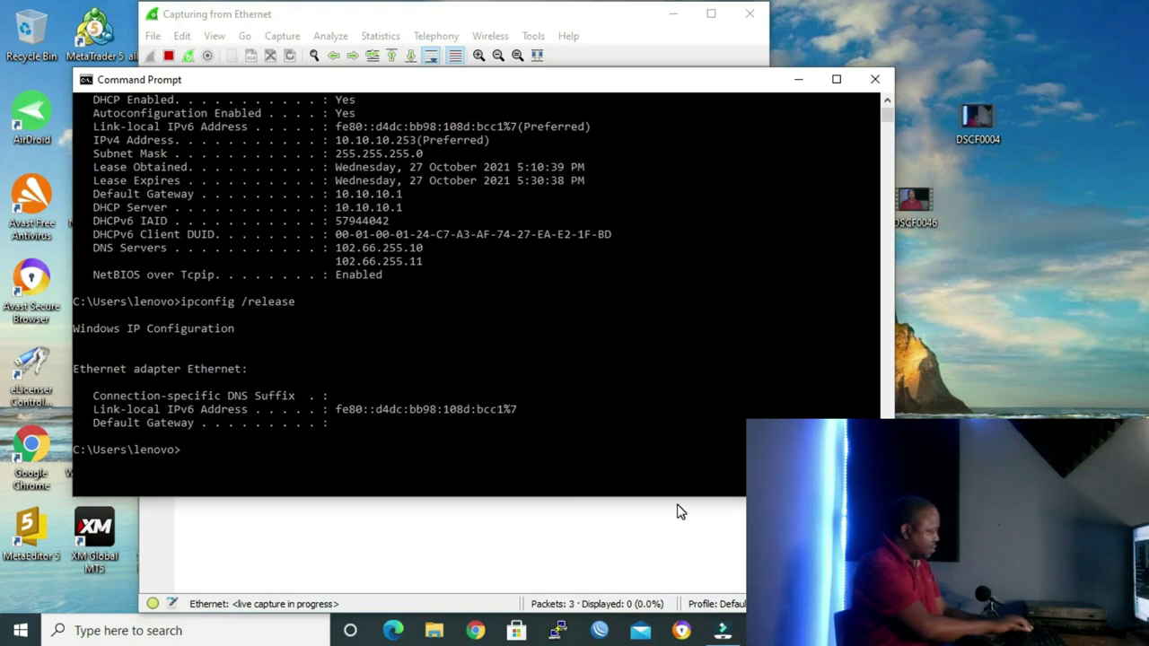
type("ipconfi")
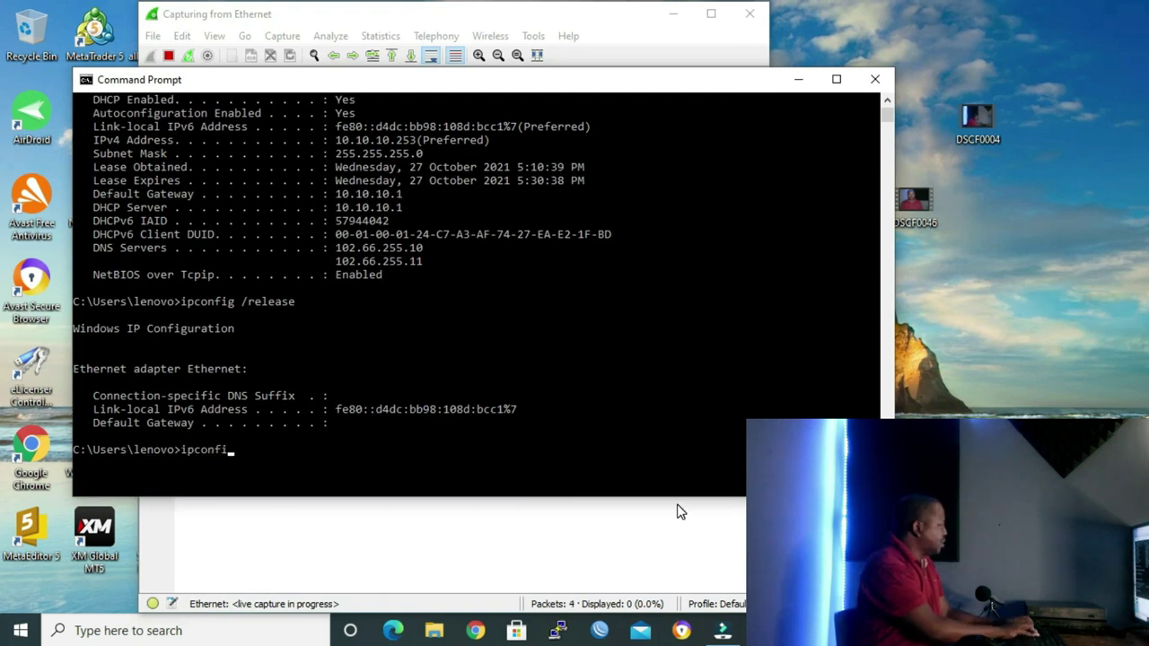
type("g /renew")
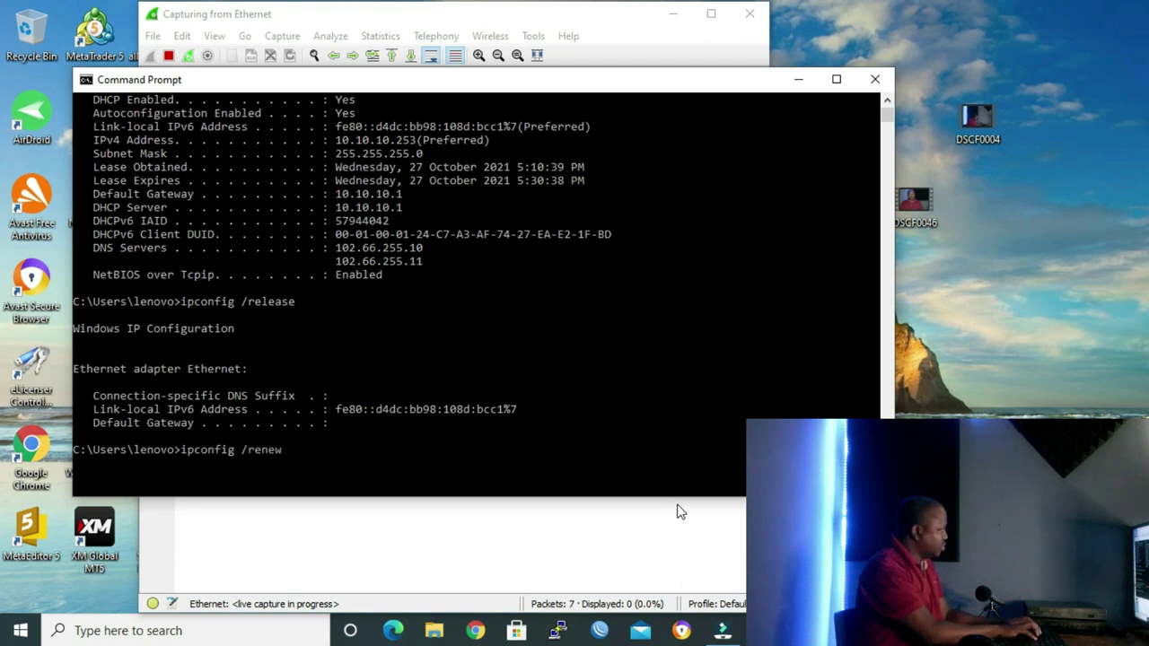
key("Return")
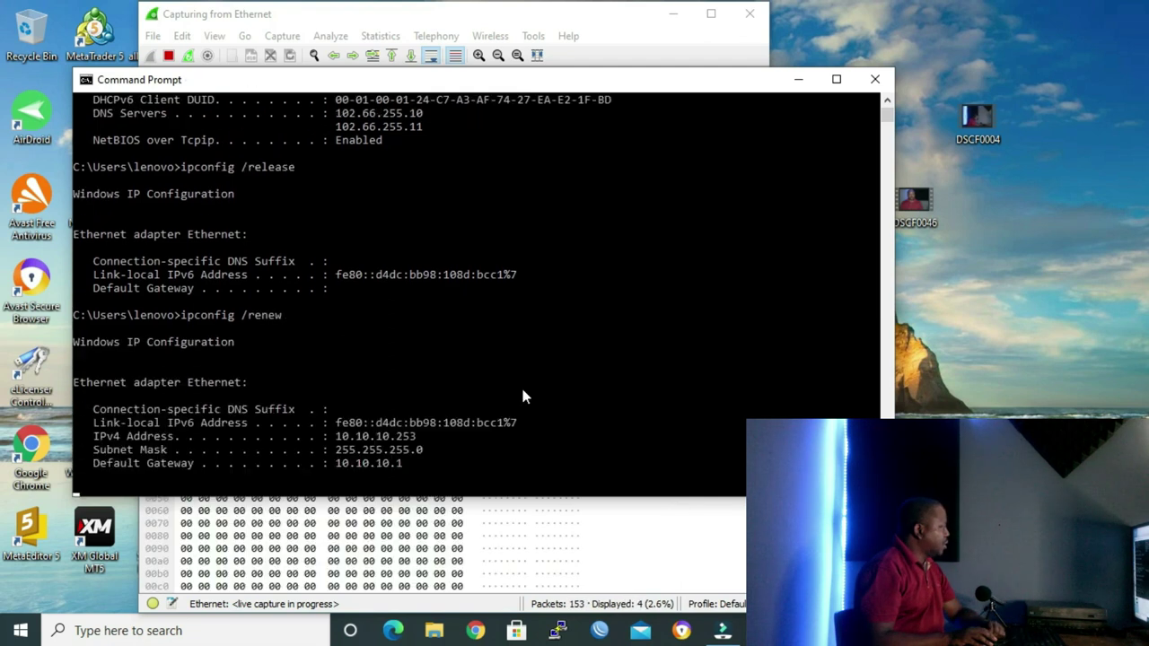
- Review the renewed IP configuration in Command Prompt, and examine the DHCP Discover packet's UDP details in Wireshark
scroll(524, 395, "down", 3)
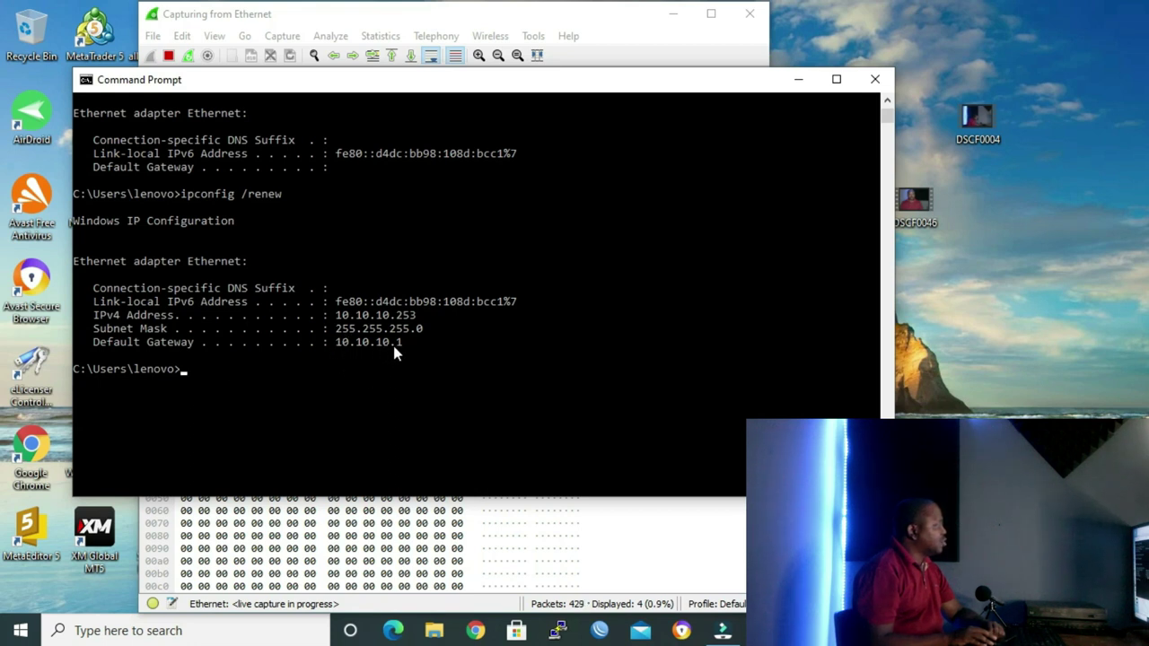
scroll(778, 112, "up", 7)
left_click(783, 100)
left_click(802, 81)
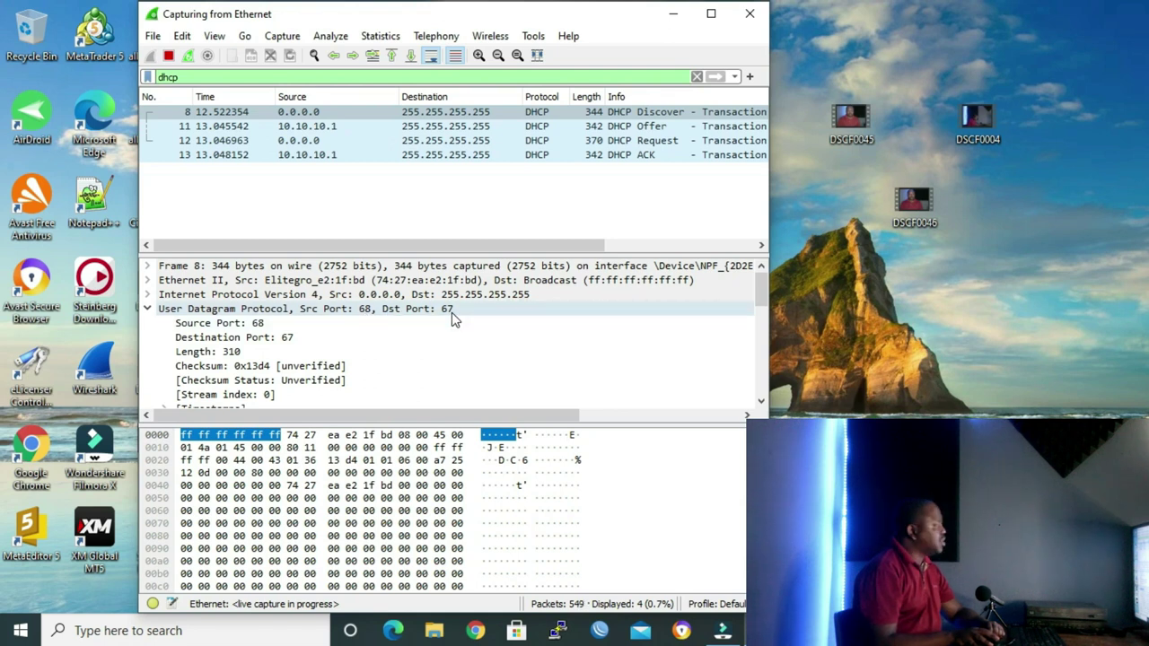
scroll(449, 356, "down", 1)
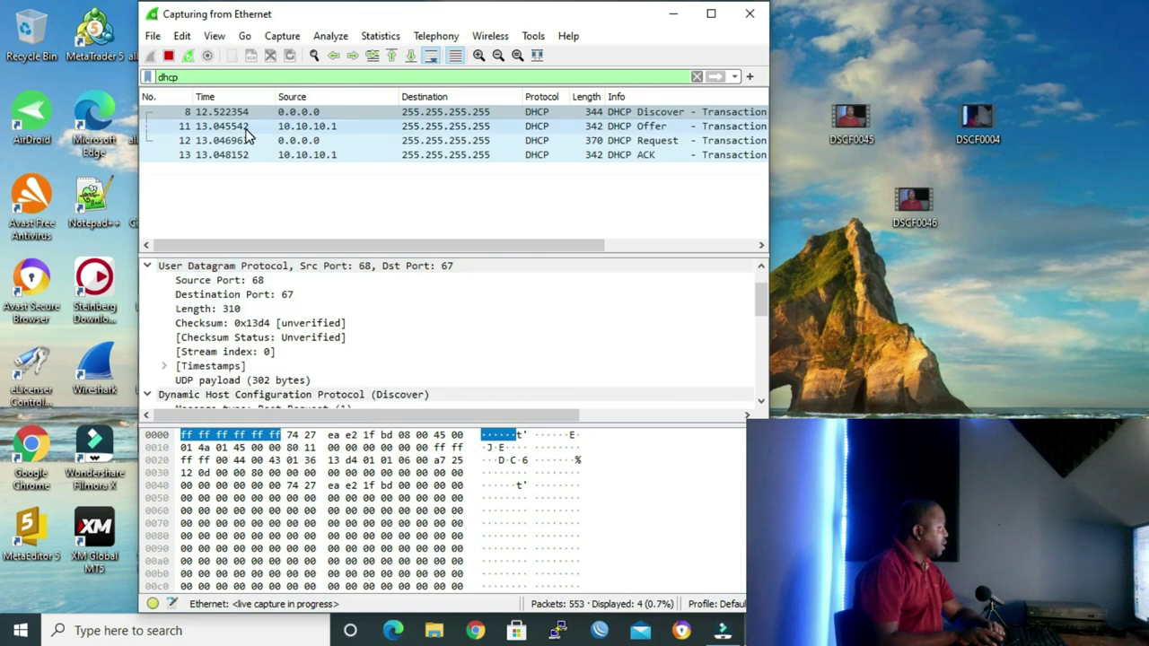
- Examine the DHCP Offer packet's source and destination ports, offered client IP address and client MAC address
left_click(334, 128)
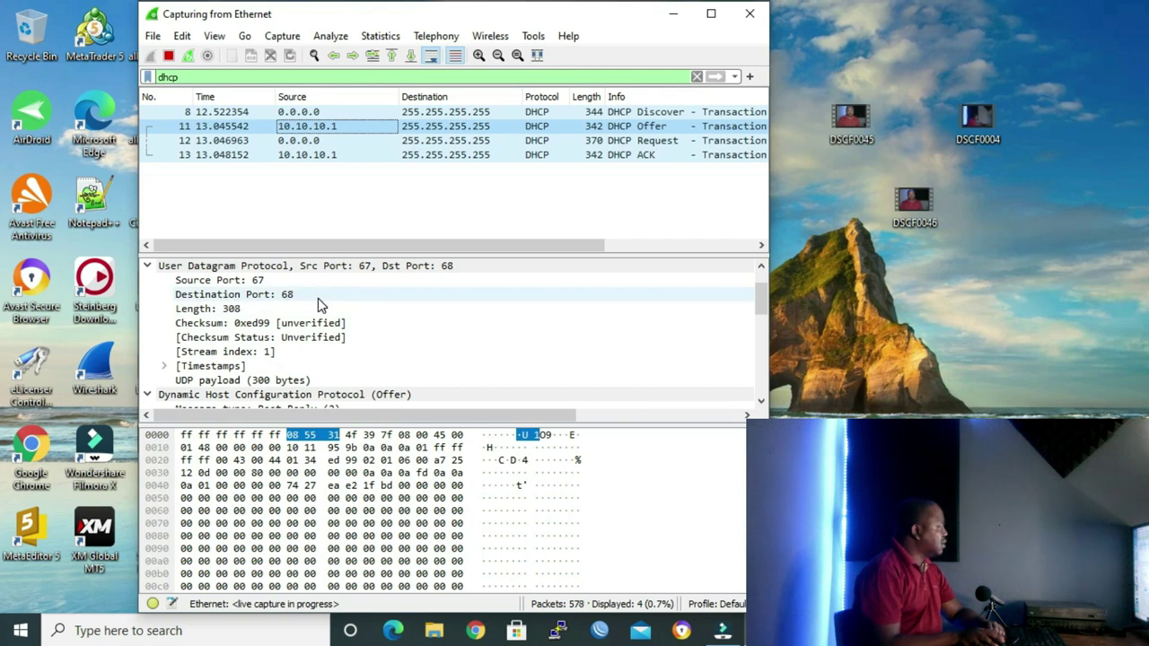
scroll(318, 305, "down", 1)
scroll(299, 334, "down", 3)
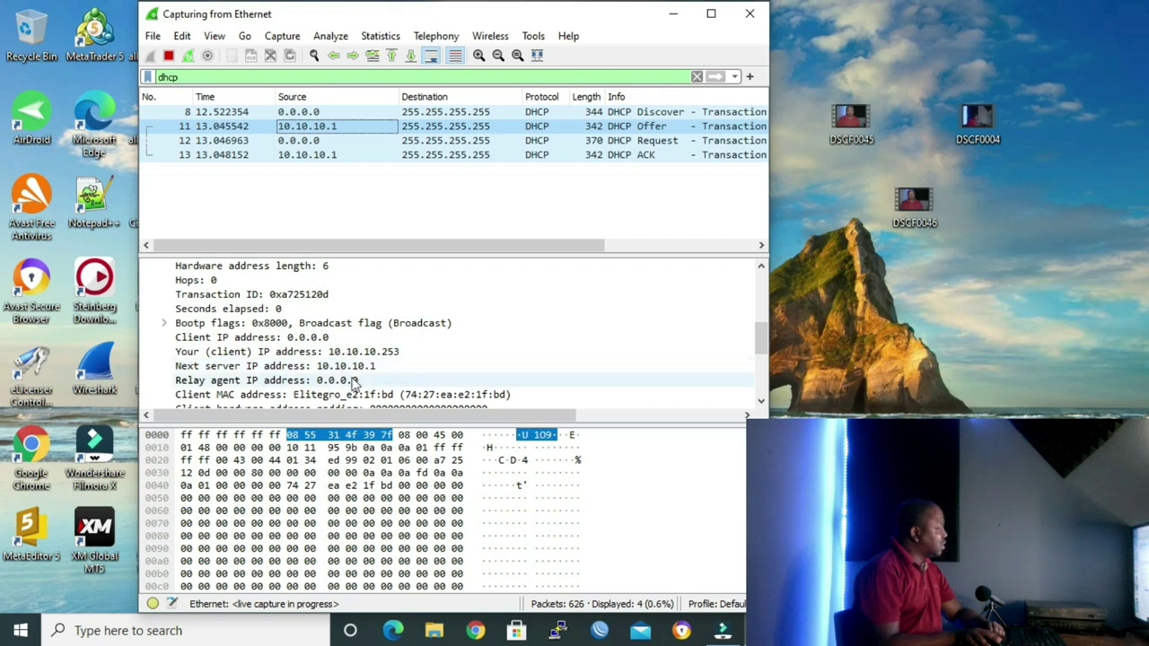
scroll(376, 386, "down", 1)
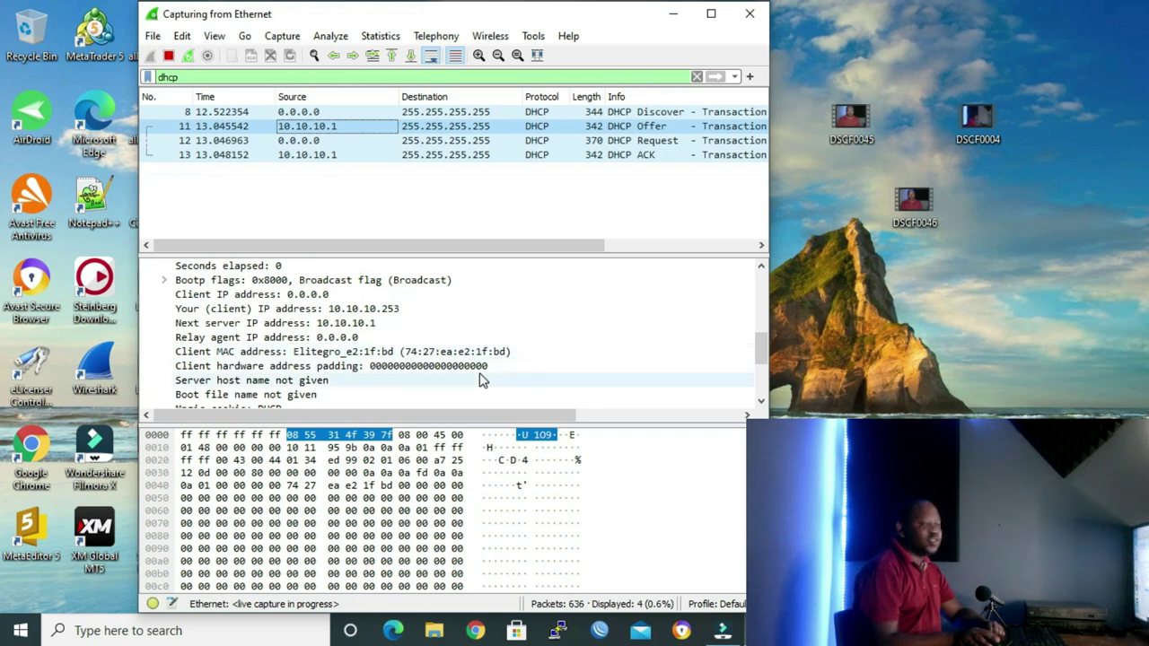
- Compare the adapter's physical address in Command Prompt with the DHCP Offer's client MAC, and review the offer's DHCP options in Wireshark
left_click(658, 631)
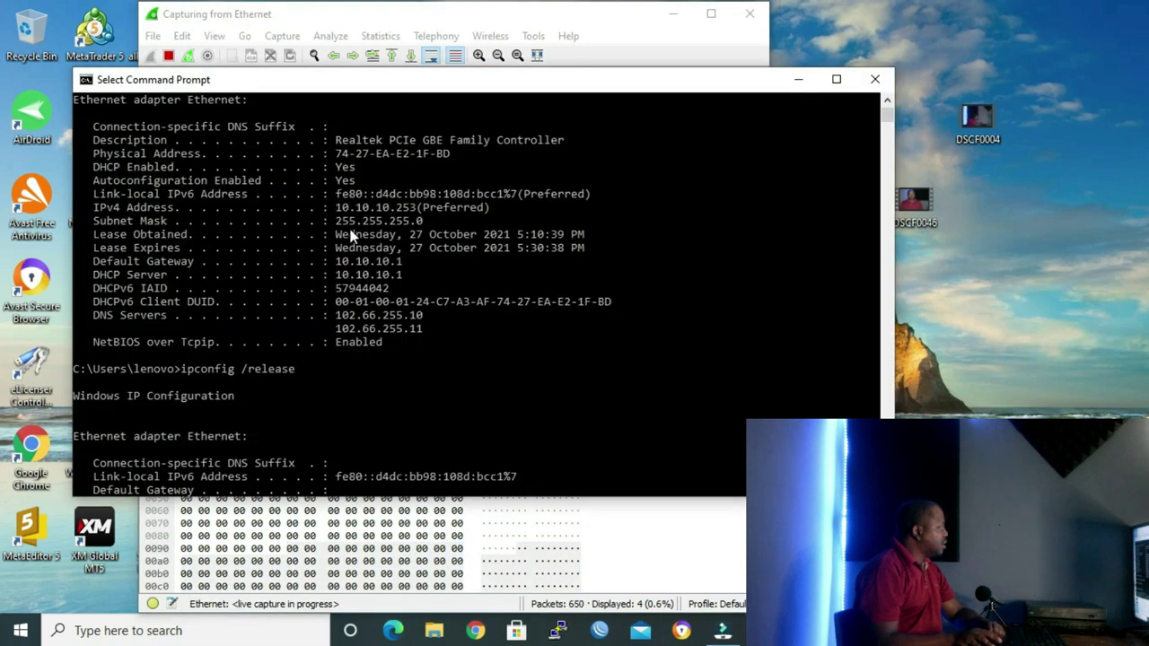
scroll(423, 188, "up", 1)
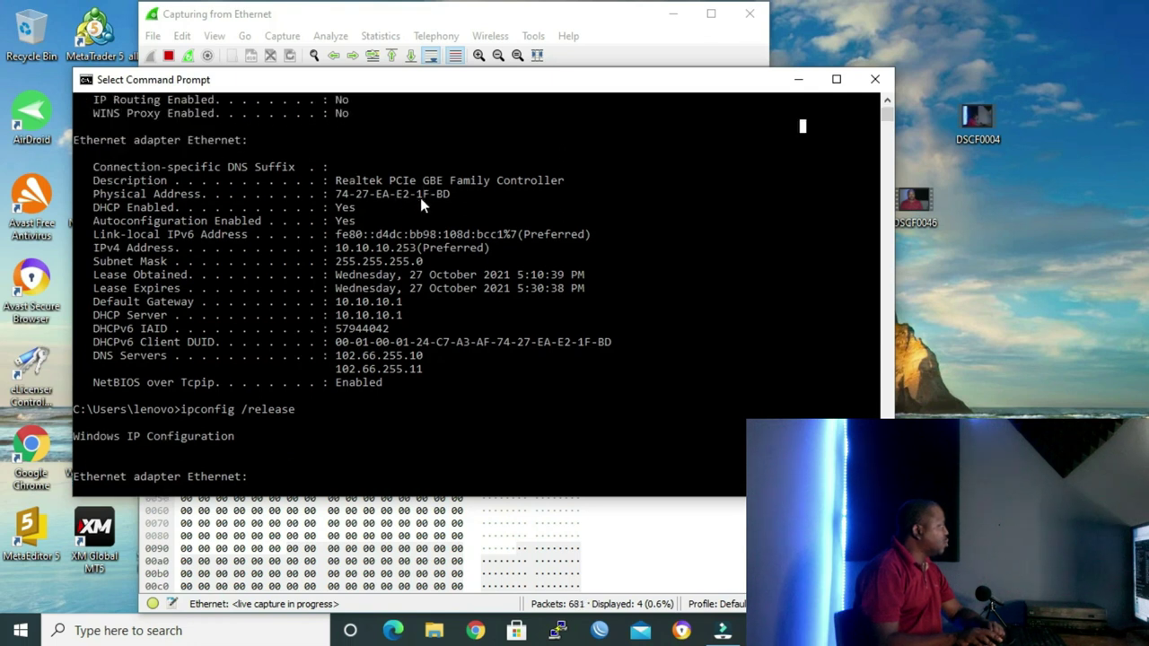
left_click(795, 80)
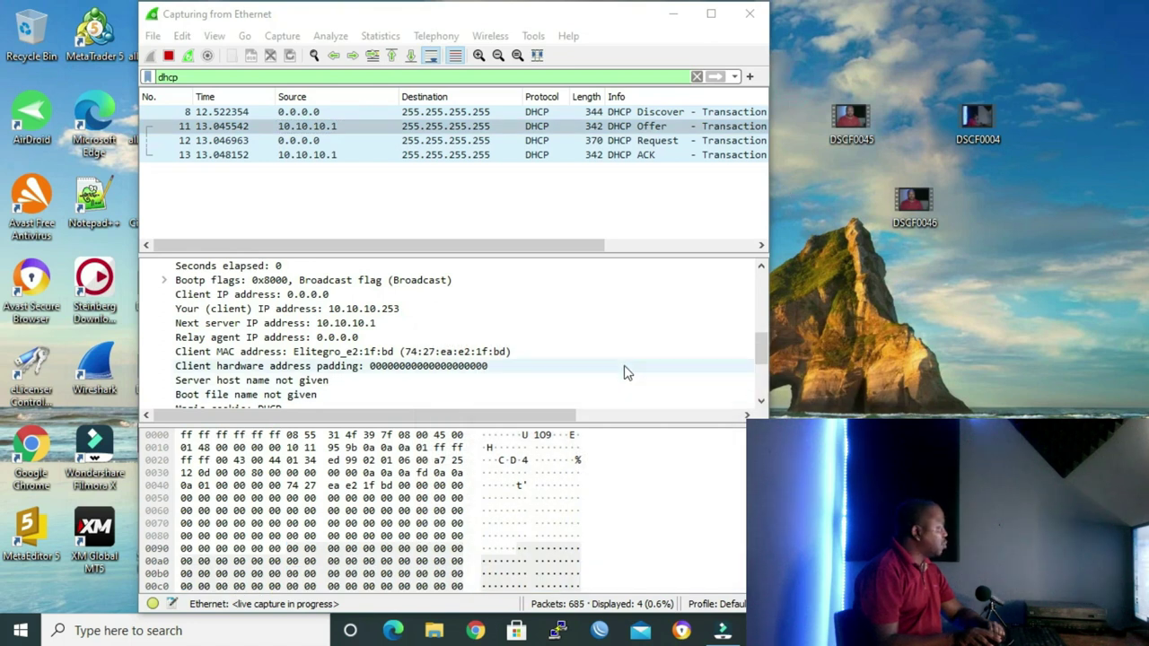
scroll(623, 371, "down", 2)
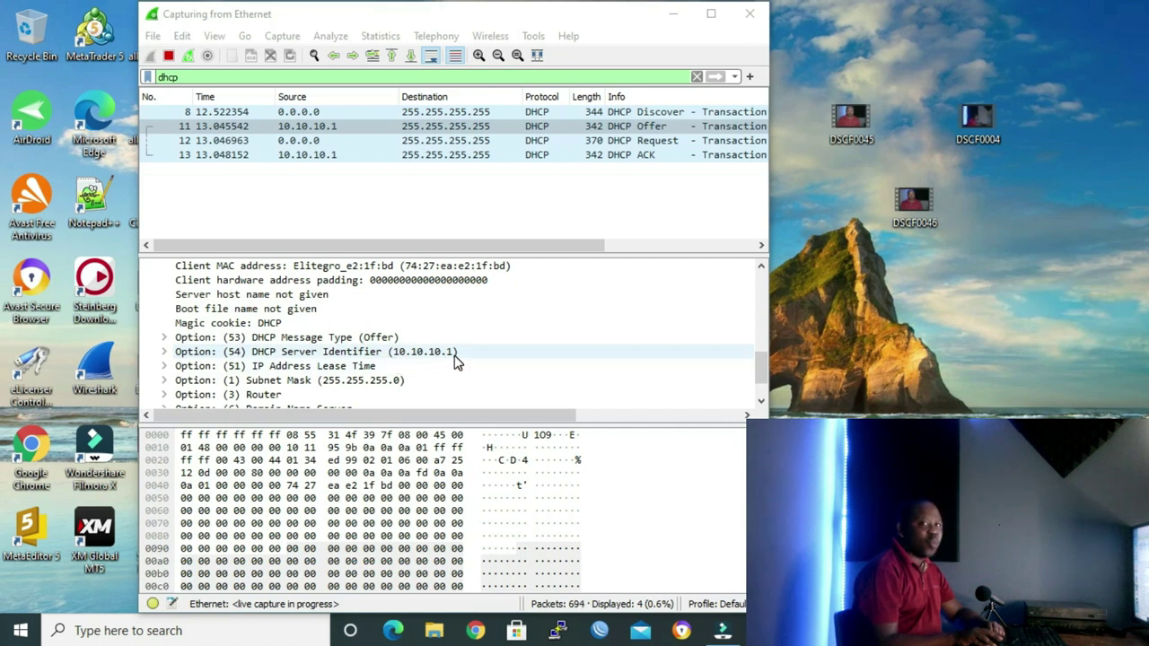
scroll(455, 359, "down", 1)
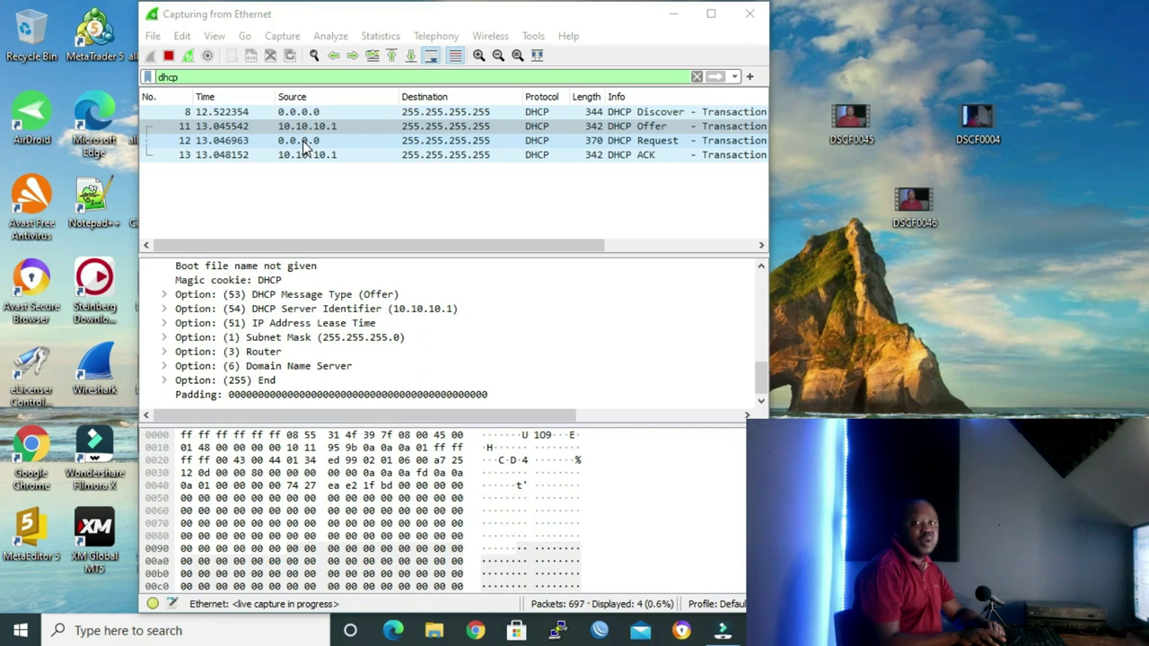
- Examine the DHCP Request packet's source and destination ports, client MAC address and DHCP options, including the requested IP address and server identifier
left_click(305, 142)
scroll(505, 364, "up", 10)
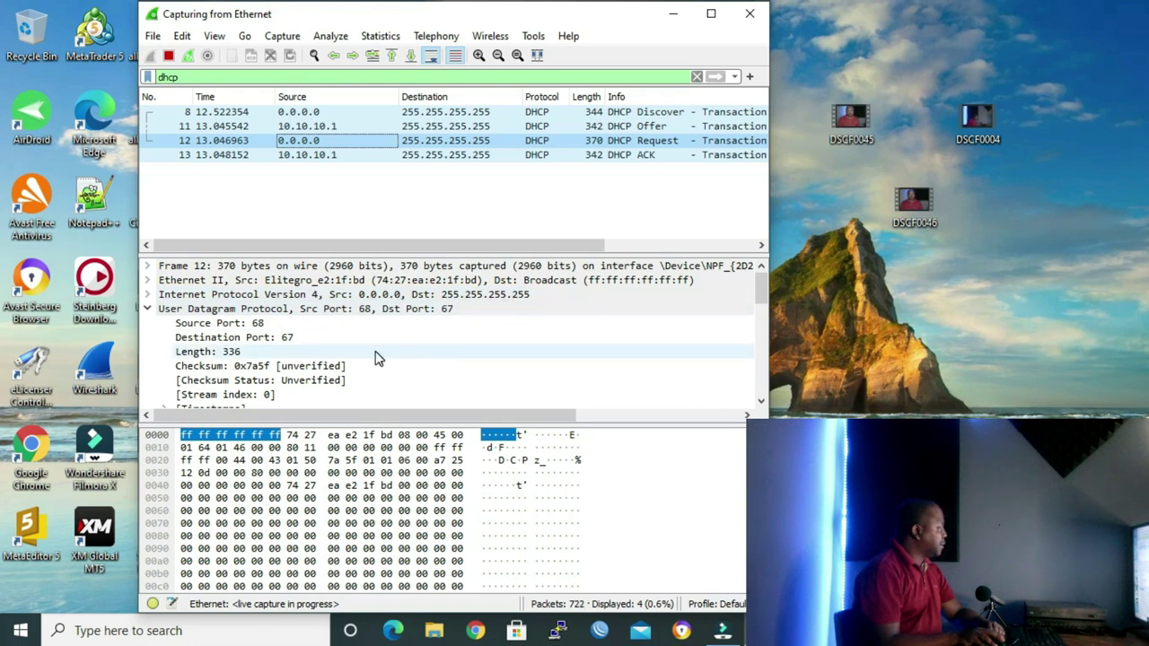
scroll(376, 348, "down", 7)
scroll(370, 342, "down", 1)
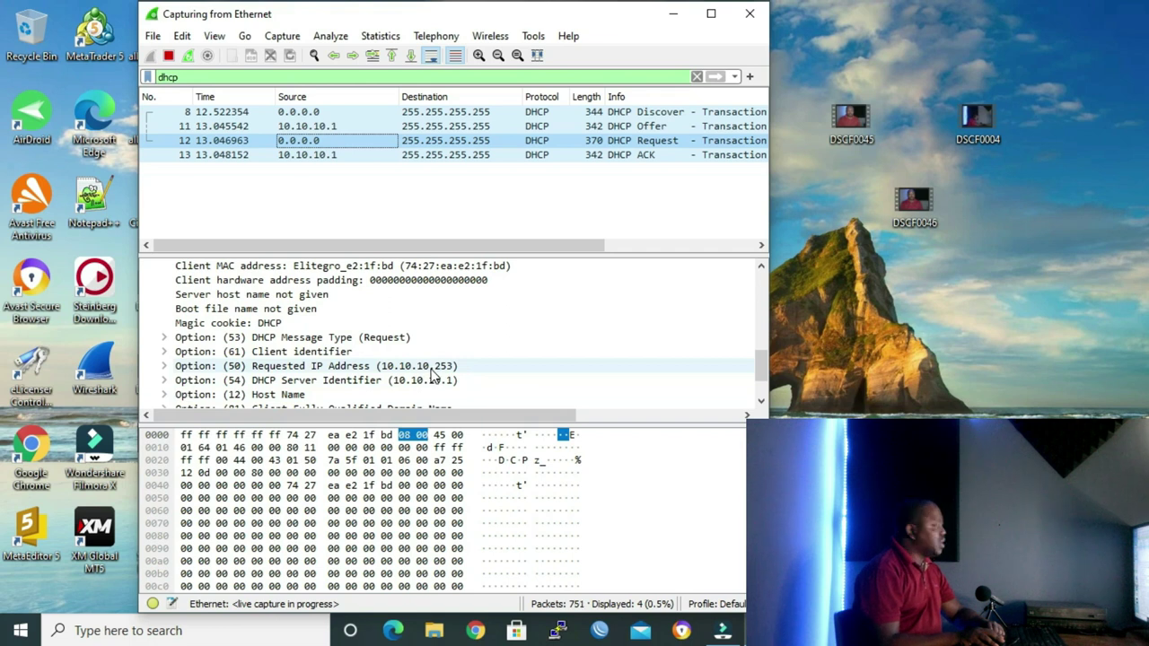
scroll(431, 374, "down", 2)
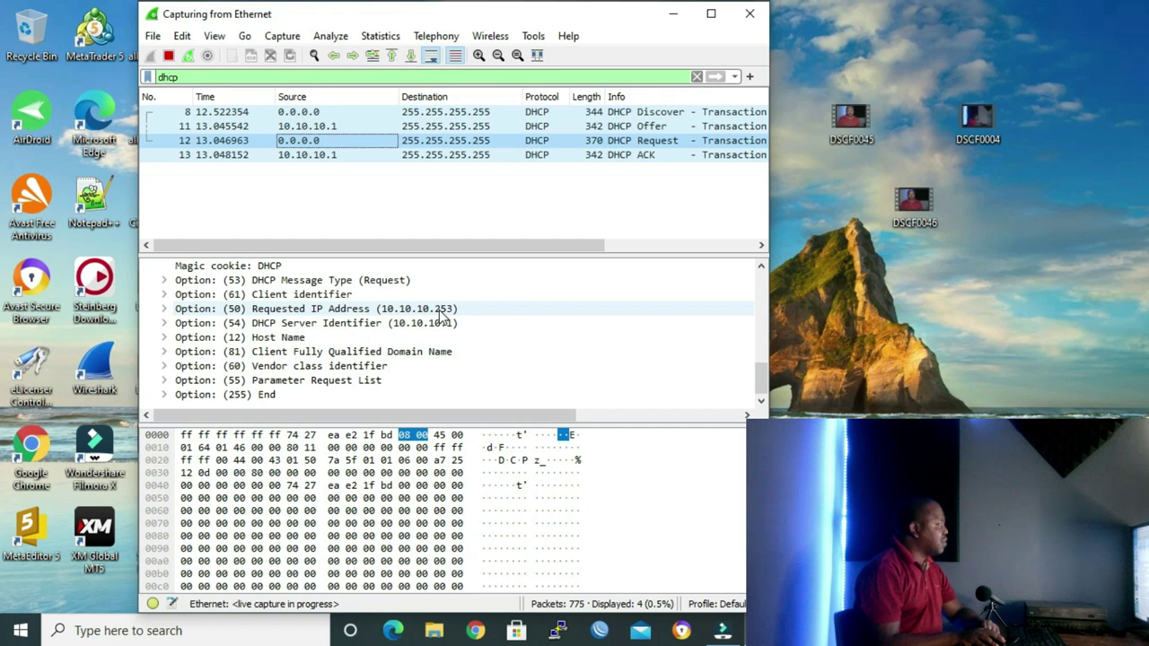
- Examine the first DHCP ACK packet's source and destination ports and the start of its Dynamic Host Configuration Protocol section
left_click(422, 155)
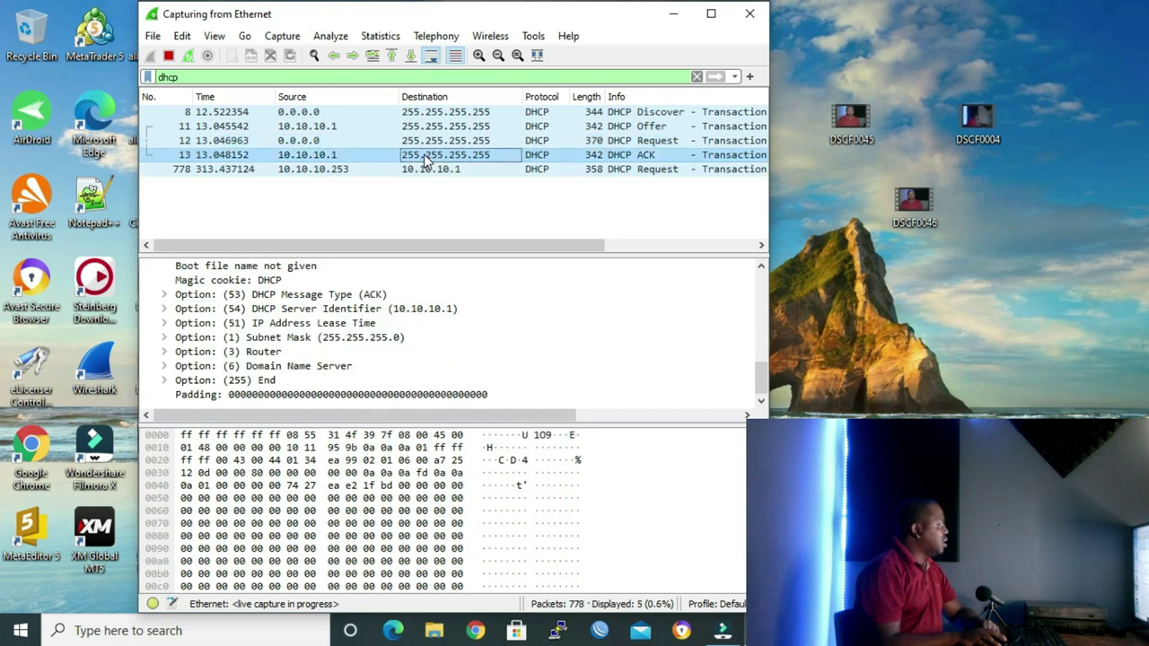
scroll(413, 314, "up", 10)
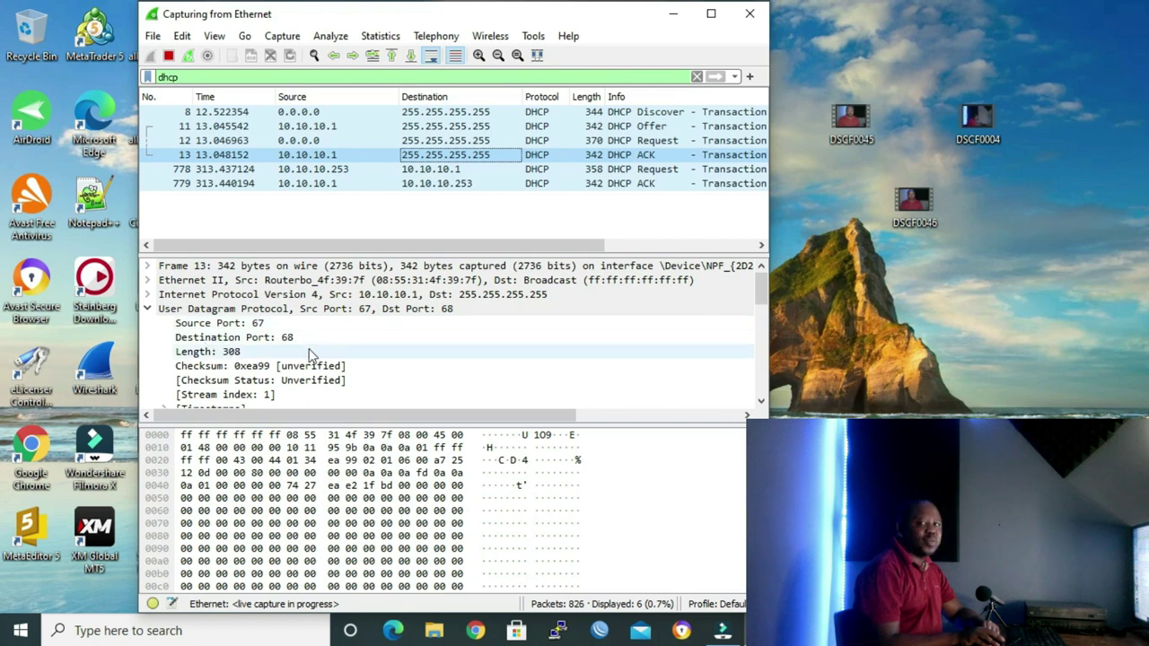
scroll(301, 386, "down", 2)
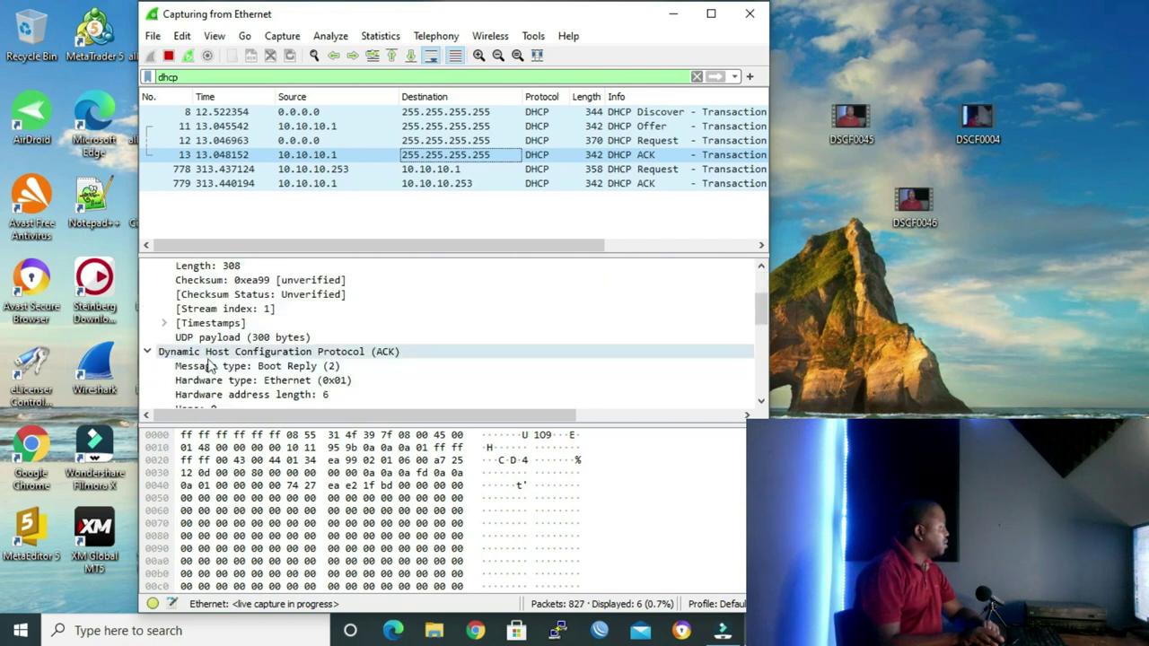